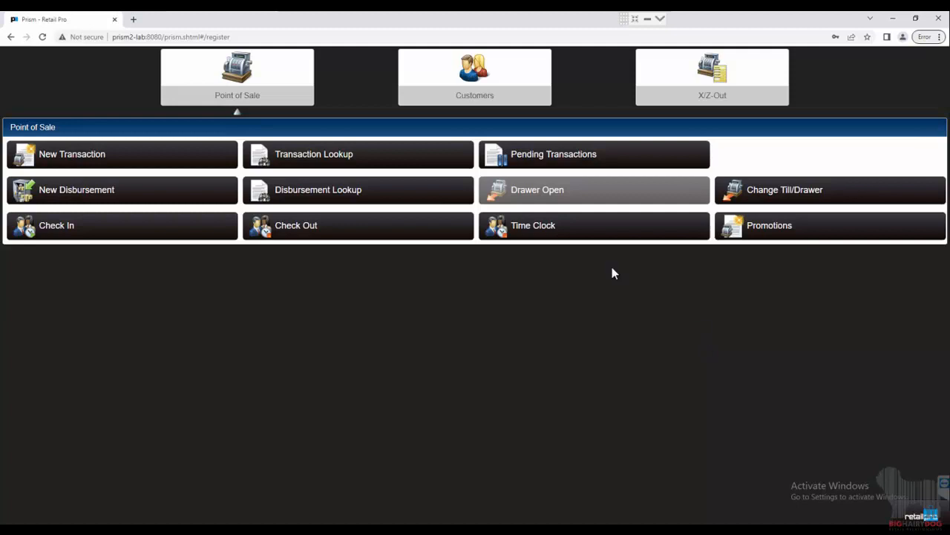
pyautogui.click(188, 156)
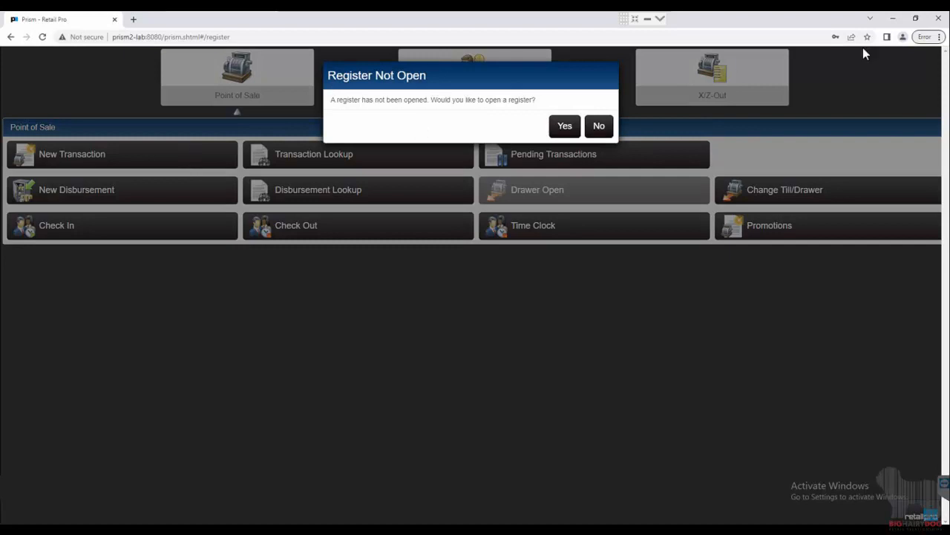
pyautogui.click(610, 125)
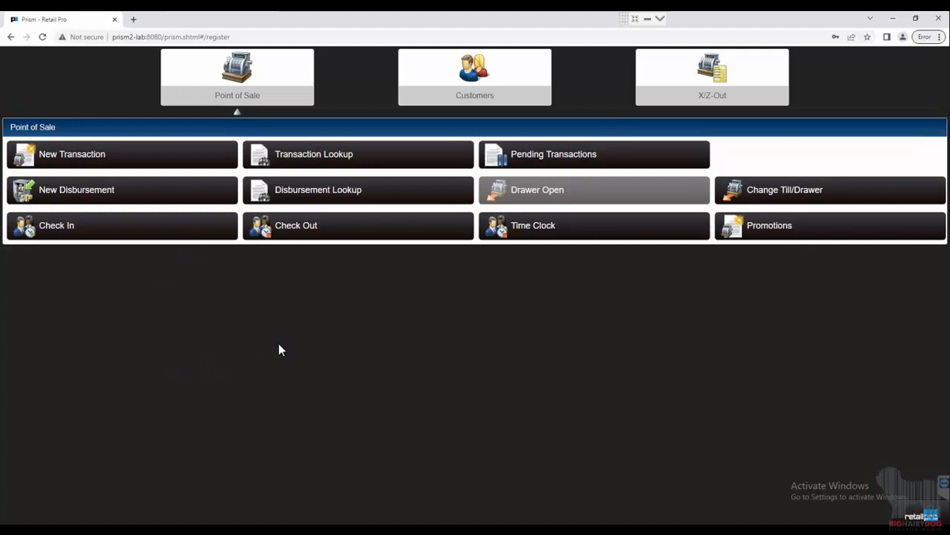
pyautogui.click(141, 158)
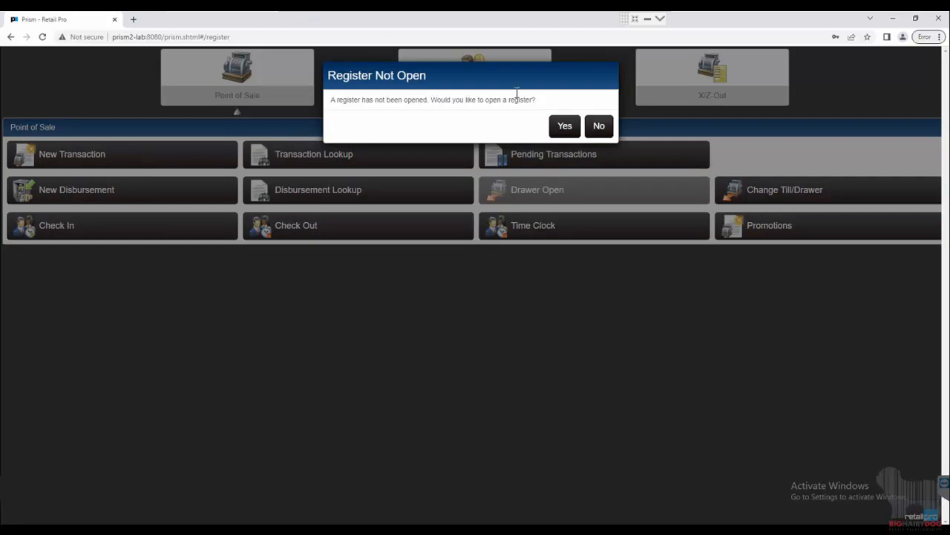
pyautogui.click(601, 129)
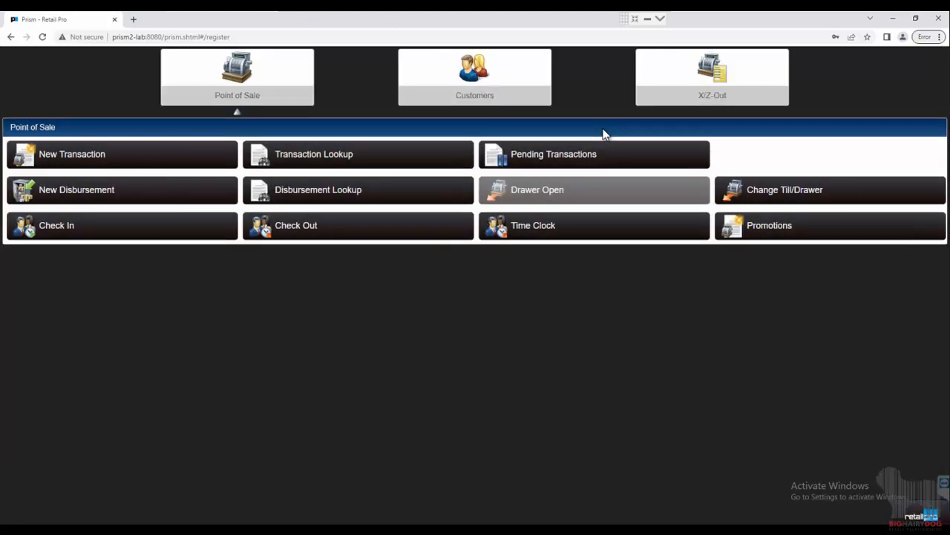
# Start opening the register for workstation prism2-lab_8080 through Z-Out, with the opening cash entered by denomination
pyautogui.click(729, 95)
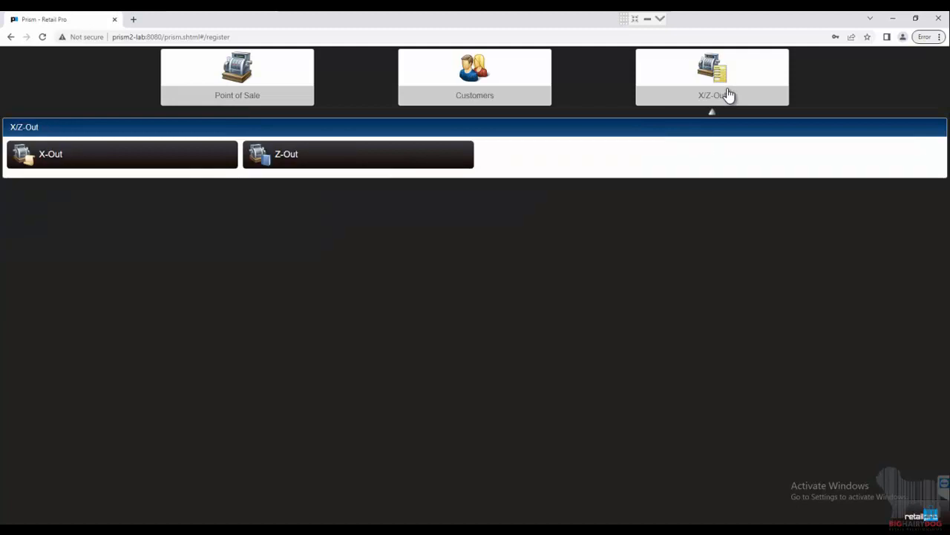
pyautogui.click(382, 165)
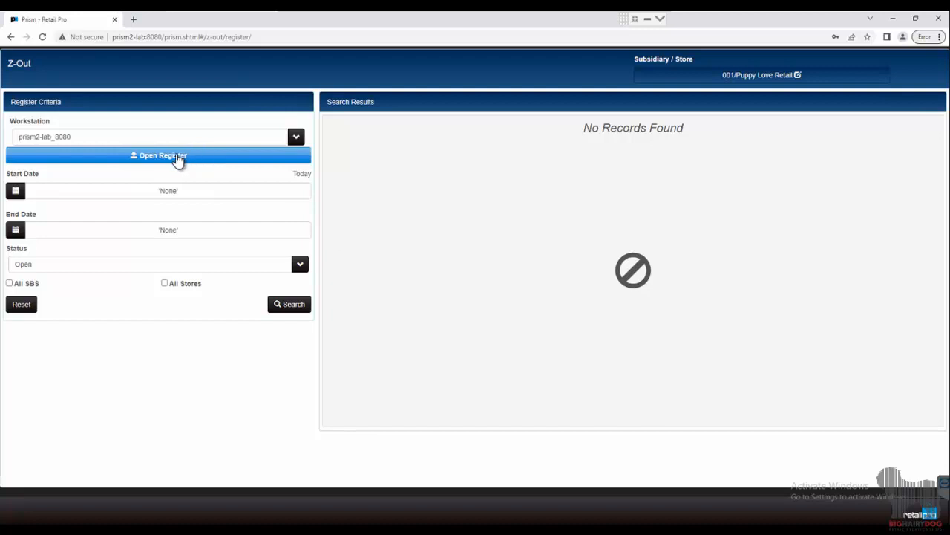
pyautogui.click(178, 157)
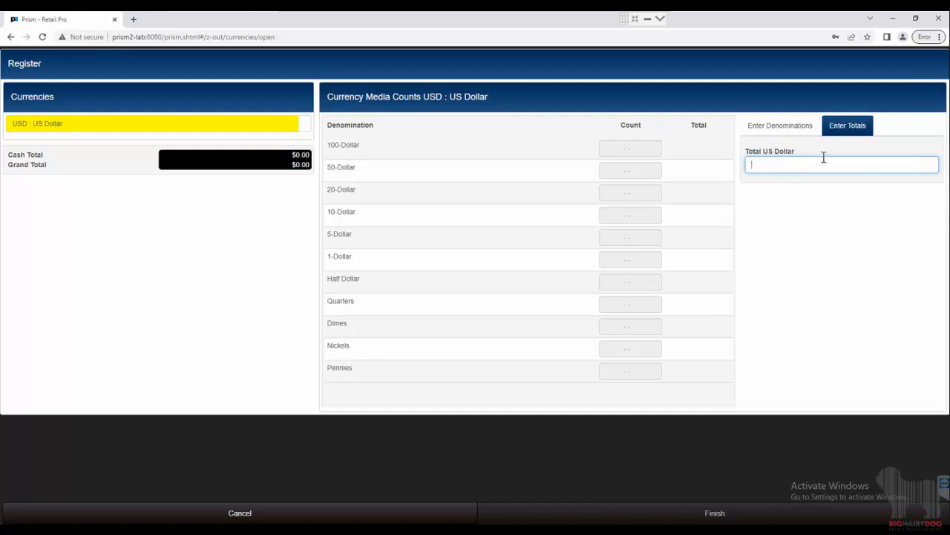
pyautogui.click(792, 130)
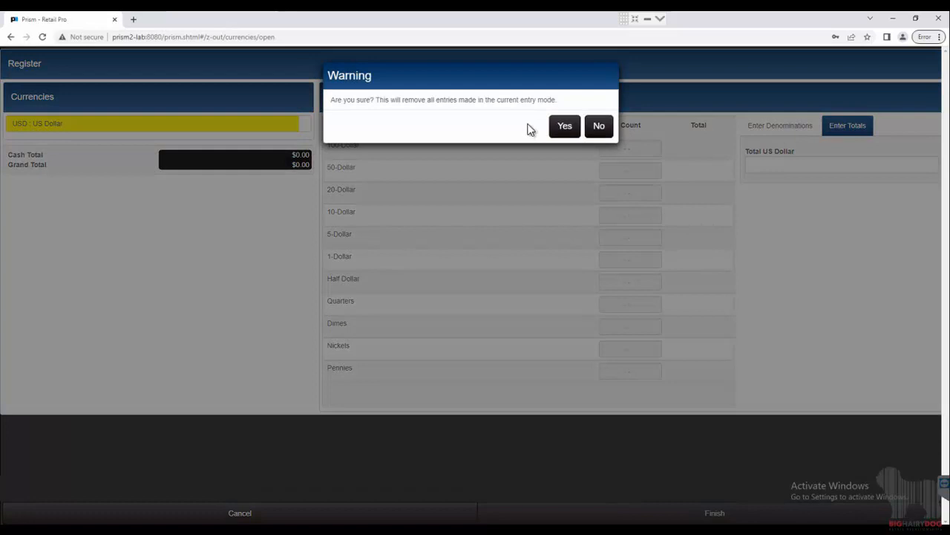
pyautogui.click(565, 128)
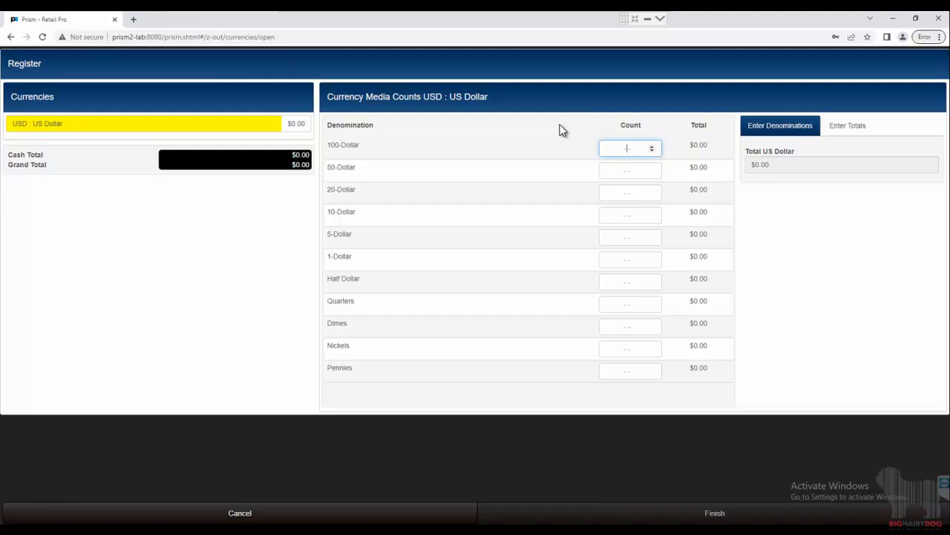
# Enter a count of 1 for each of the 100-, 50-, 20-, 10- and 5-Dollar denominations and finish opening the register
pyautogui.write('0')
pyautogui.press('Up')
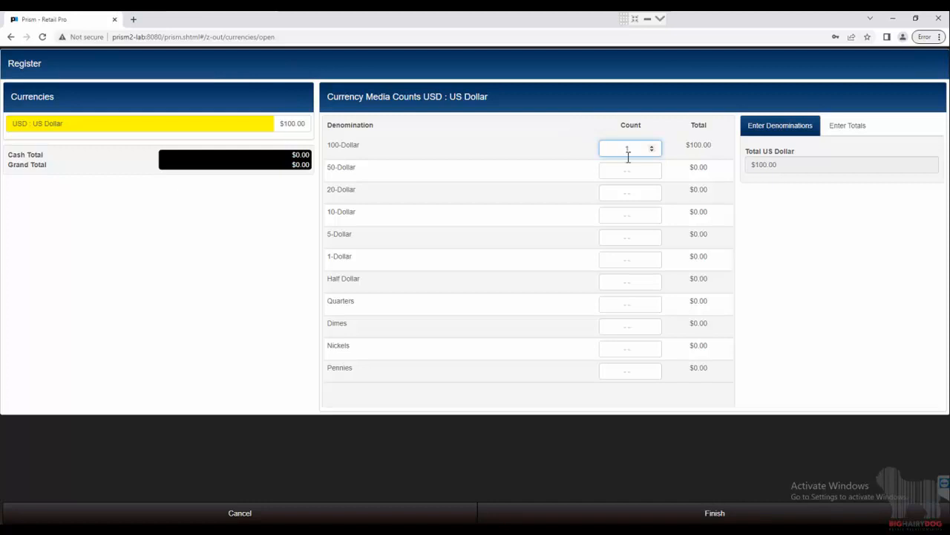
pyautogui.press('Tab')
pyautogui.write('1')
pyautogui.press('Tab')
pyautogui.write('1')
pyautogui.press('Tab')
pyautogui.write('1')
pyautogui.press('Tab')
pyautogui.write('1')
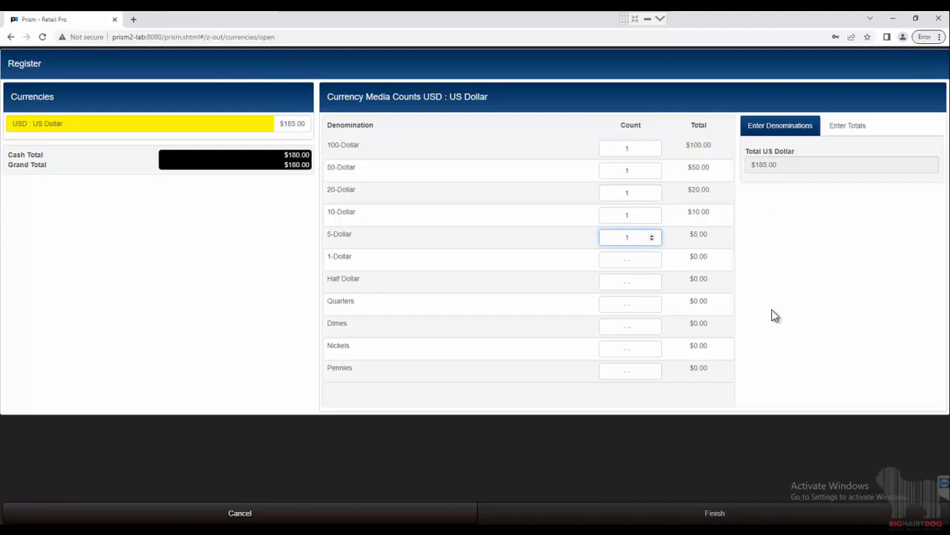
pyautogui.click(630, 521)
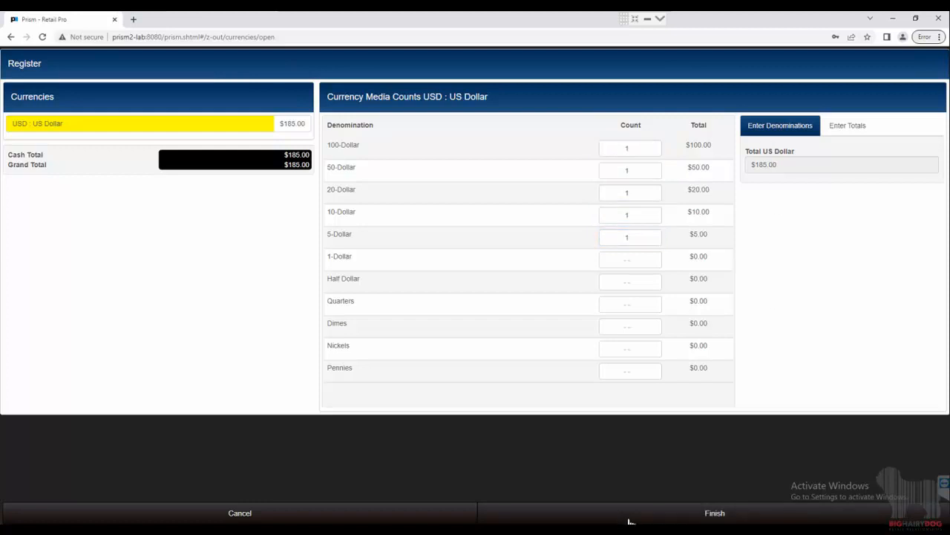
pyautogui.click(630, 520)
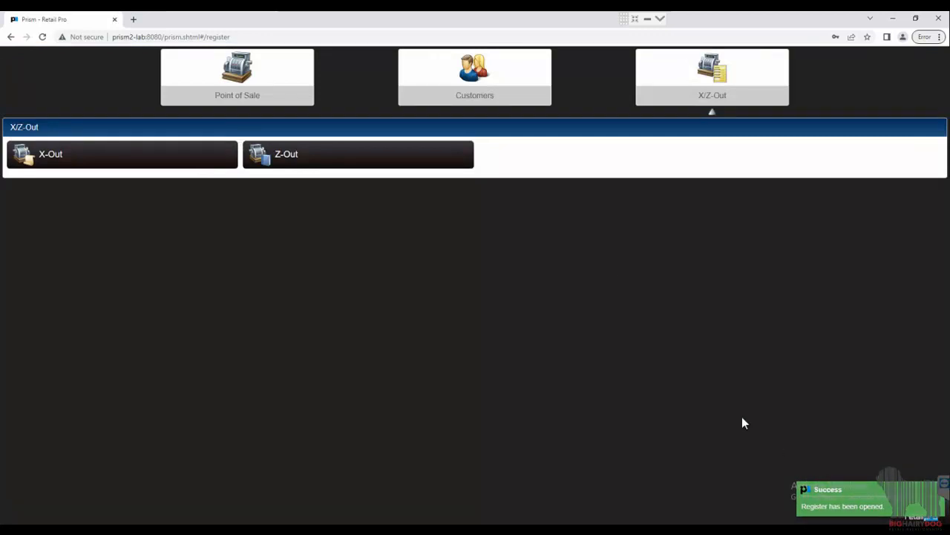
# Create a new sale transaction, look up item 1 and add the Dress to it
pyautogui.click(211, 97)
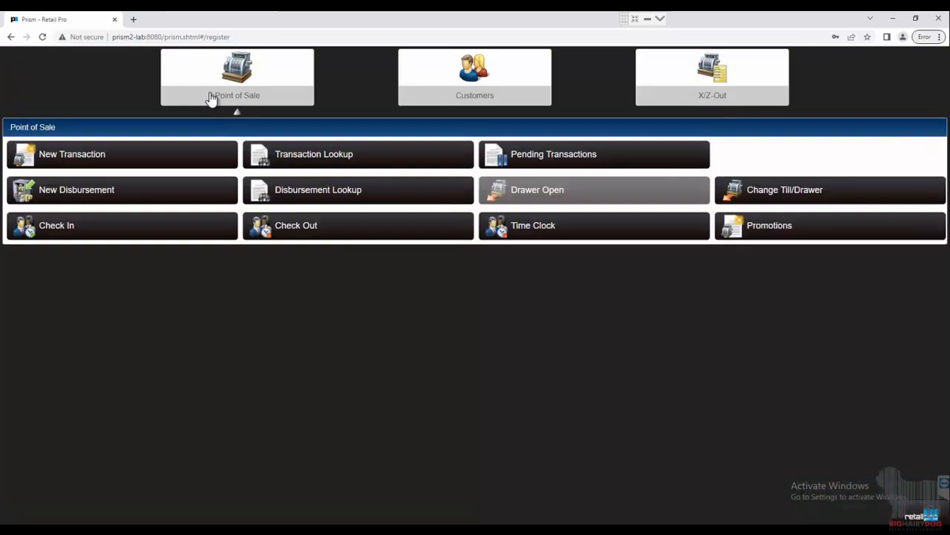
pyautogui.click(176, 154)
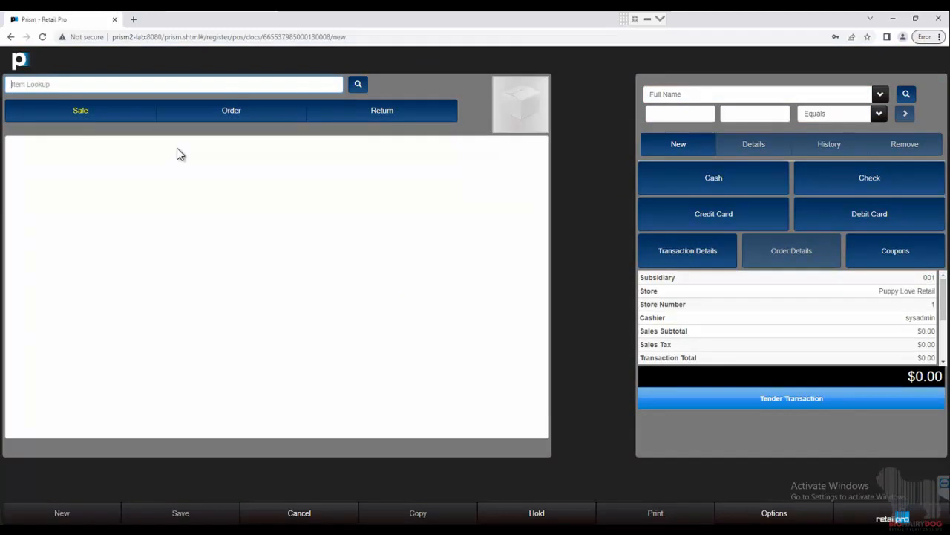
pyautogui.write('1')
pyautogui.press('Return')
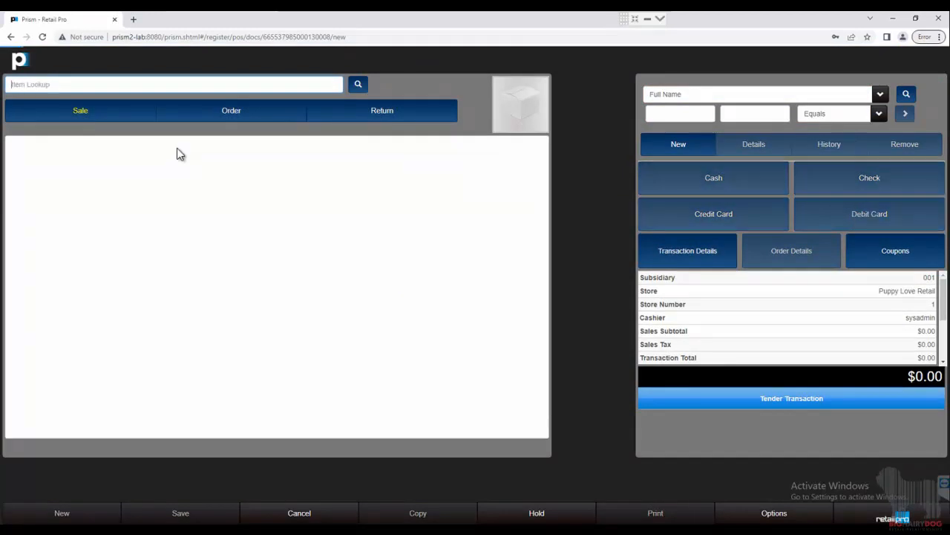
pyautogui.doubleClick(255, 193)
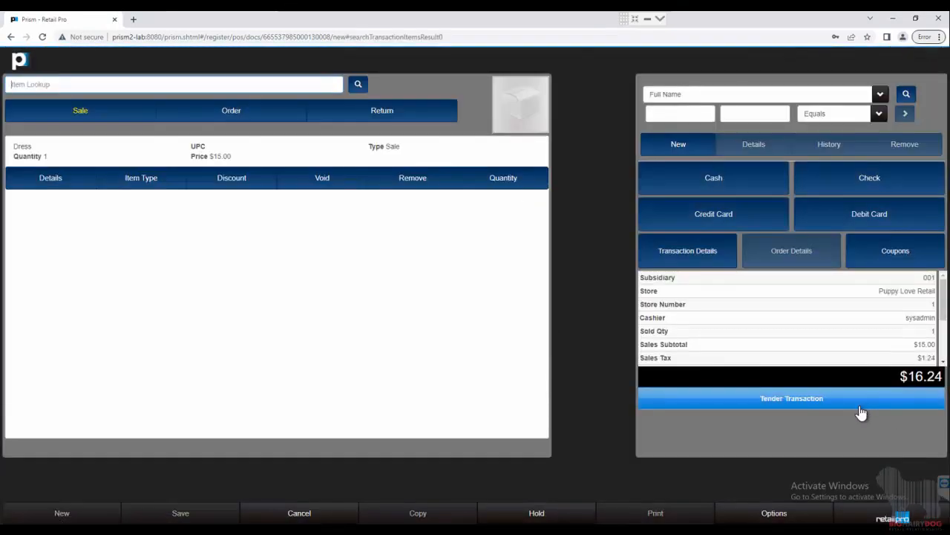
# Tender the sale with $20 cash, give the change due in cash, and update the transaction without printing
pyautogui.click(859, 402)
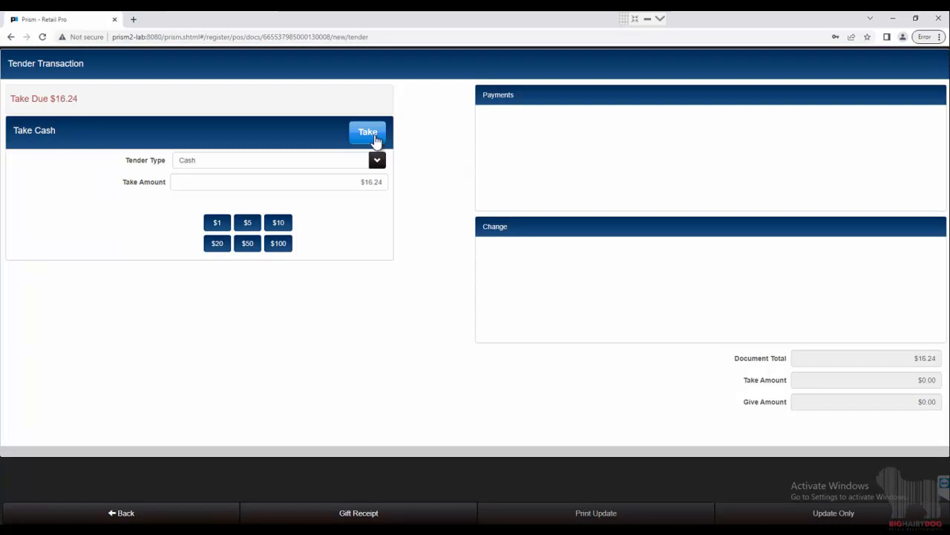
pyautogui.click(223, 248)
pyautogui.click(370, 134)
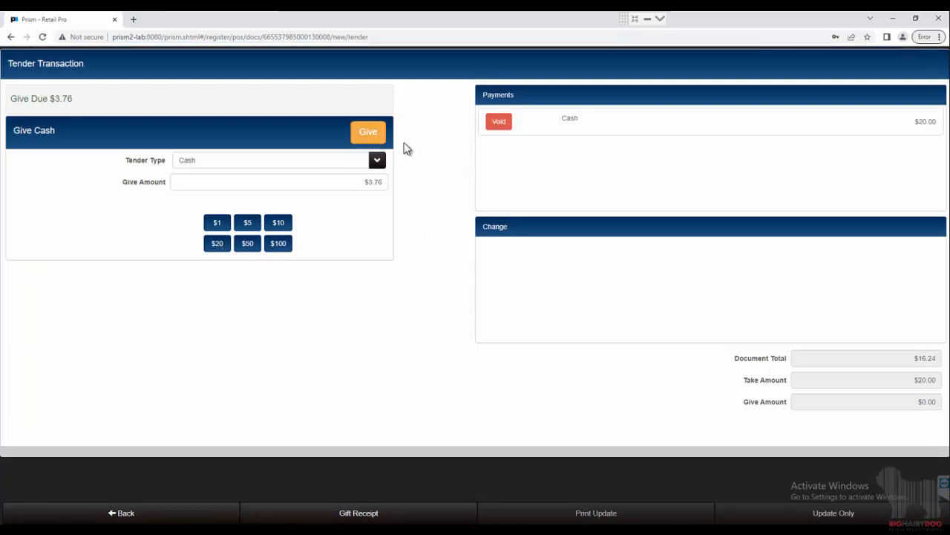
pyautogui.click(370, 133)
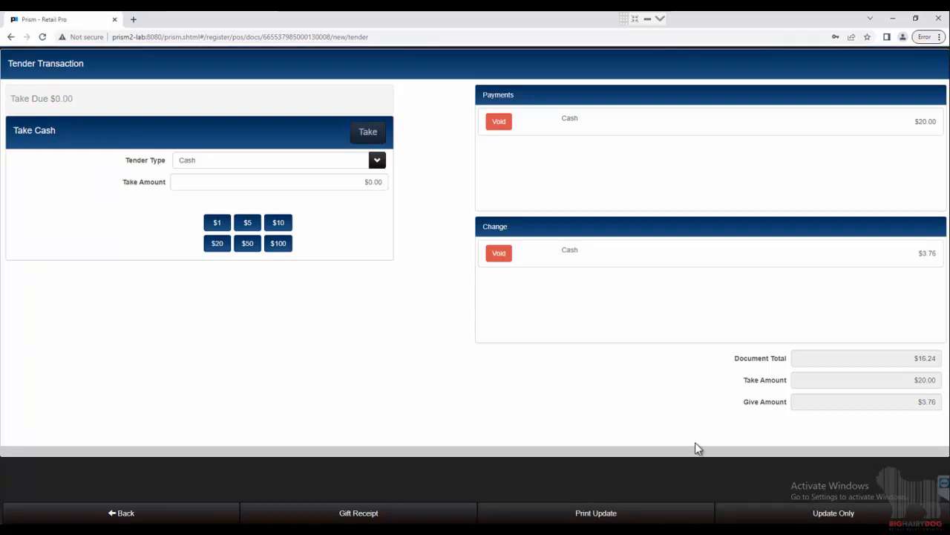
pyautogui.click(848, 516)
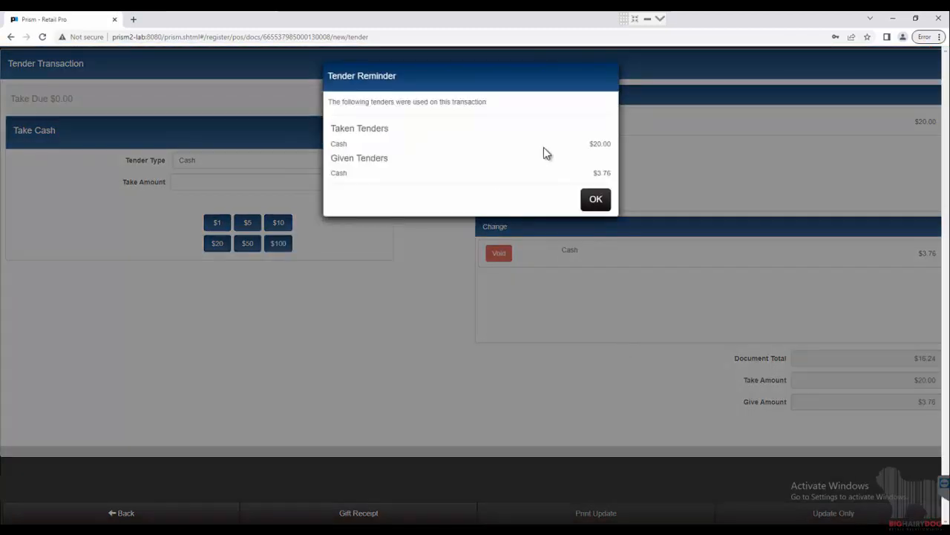
pyautogui.click(601, 207)
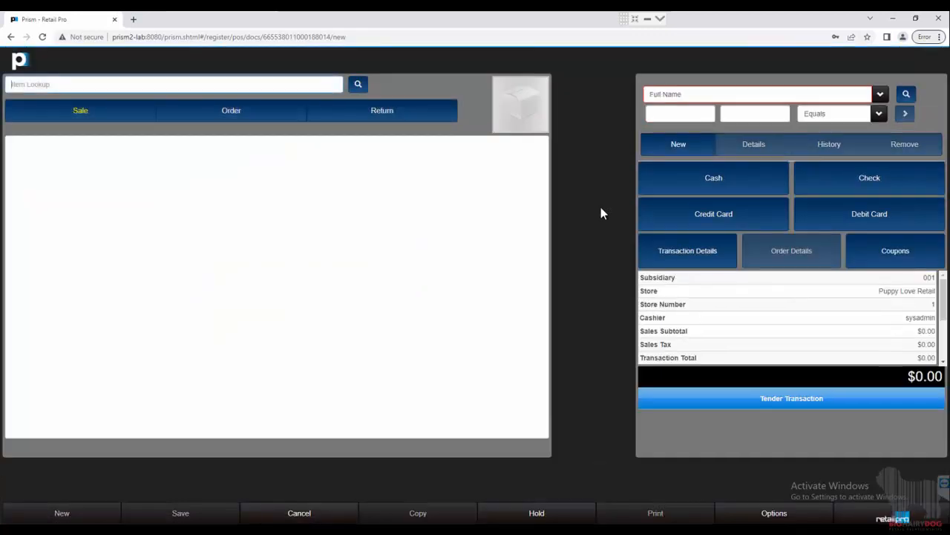
# Leave the new transaction and start Close/Audit on the open register in Z-Out
pyautogui.click(872, 511)
pyautogui.click(901, 87)
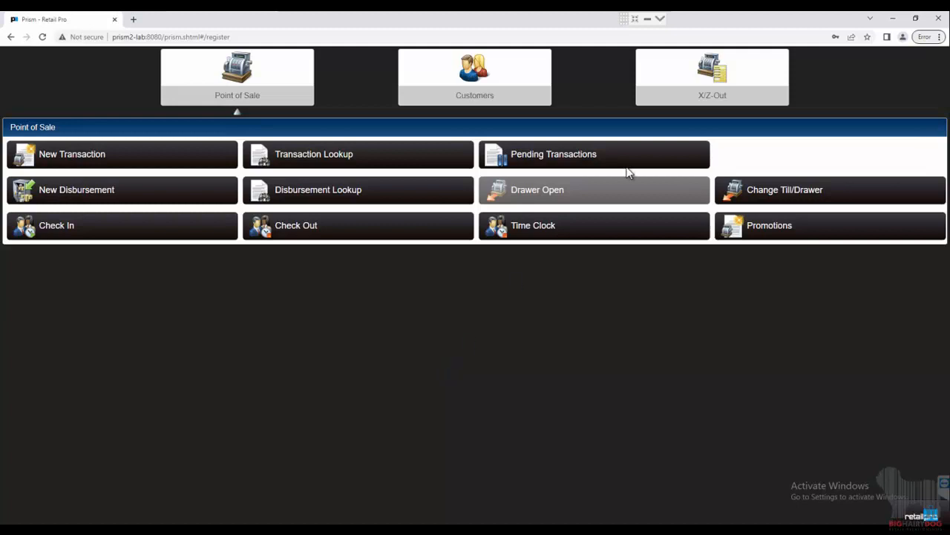
pyautogui.click(680, 88)
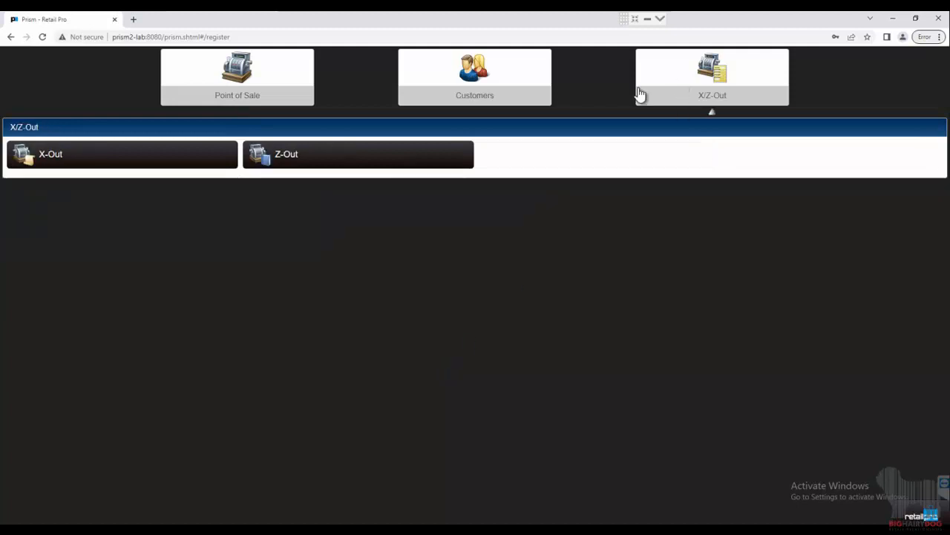
pyautogui.click(334, 151)
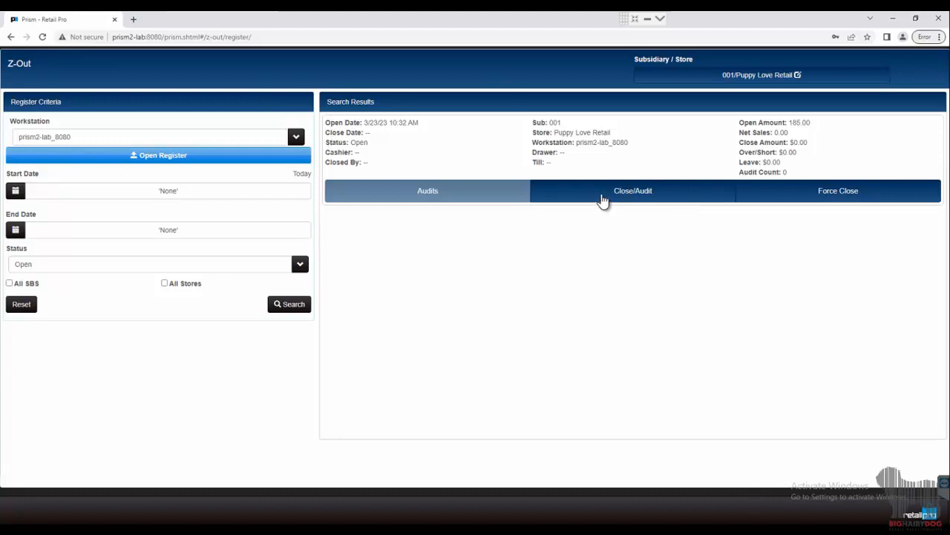
pyautogui.click(603, 199)
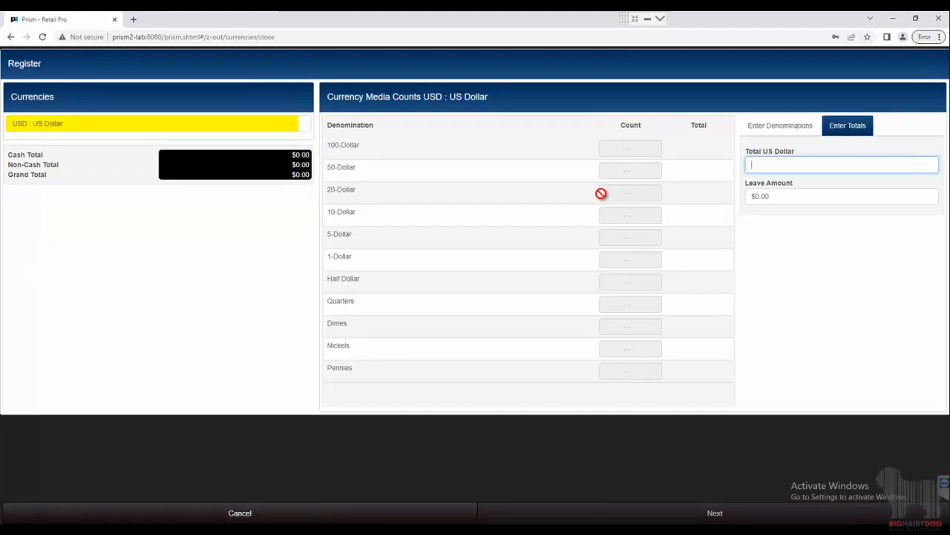
# Keep entry by totals and set the closing US Dollar total to 200 and the leave amount to 150
pyautogui.click(794, 127)
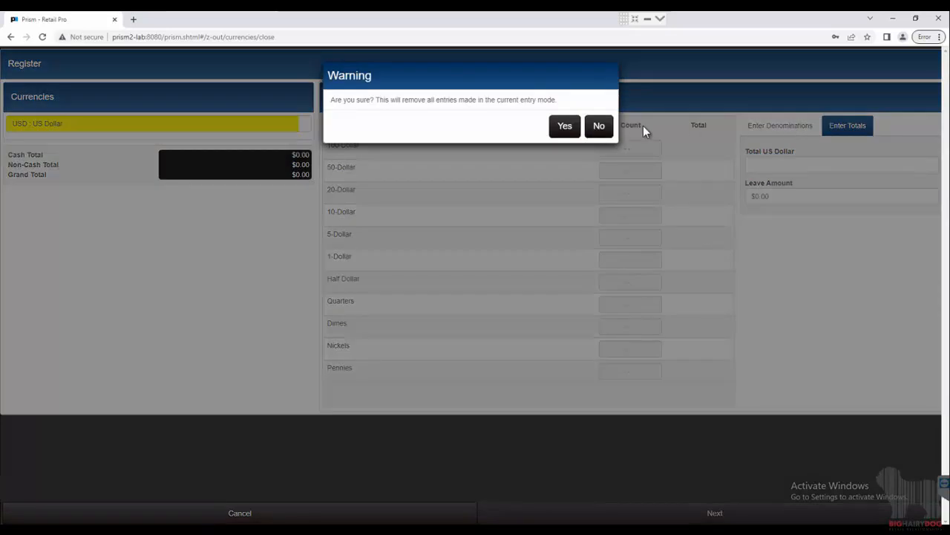
pyautogui.click(599, 127)
pyautogui.click(869, 164)
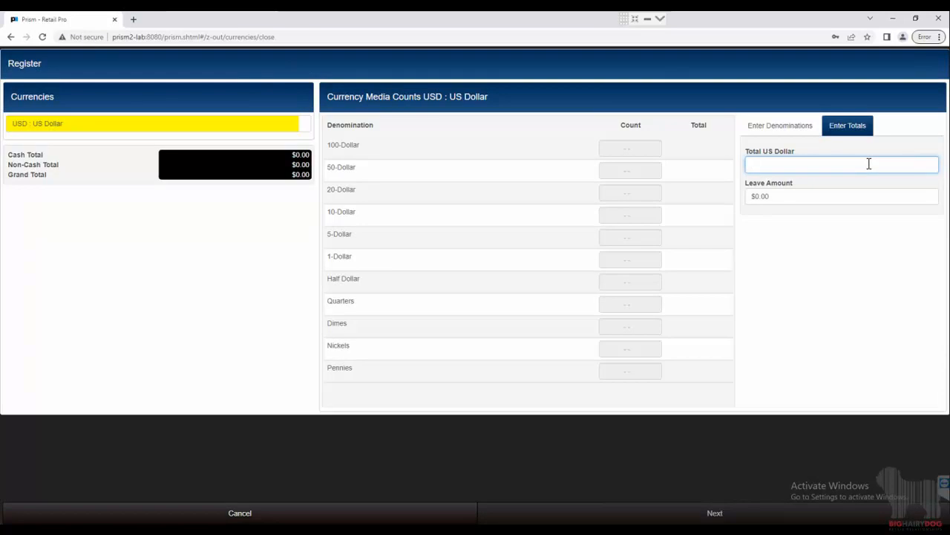
pyautogui.write('200')
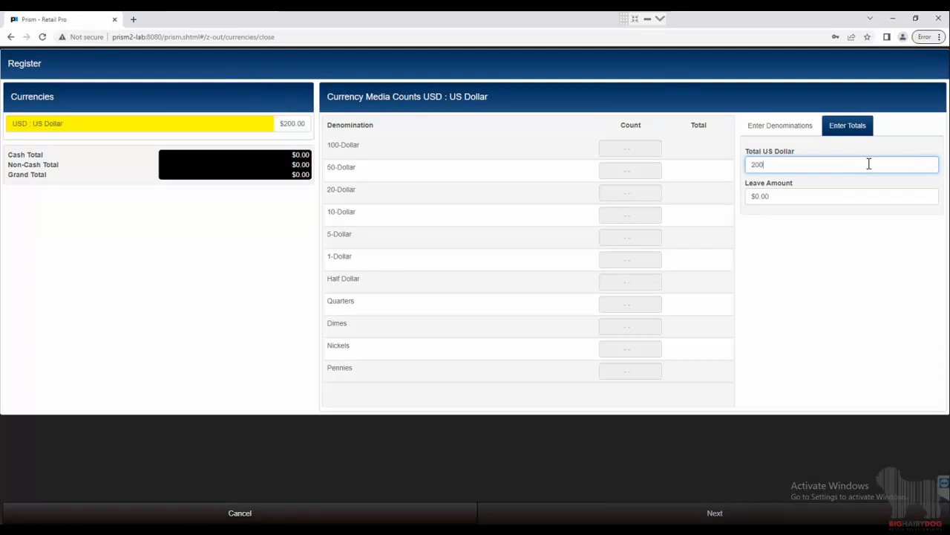
pyautogui.click(809, 178)
pyautogui.click(760, 194)
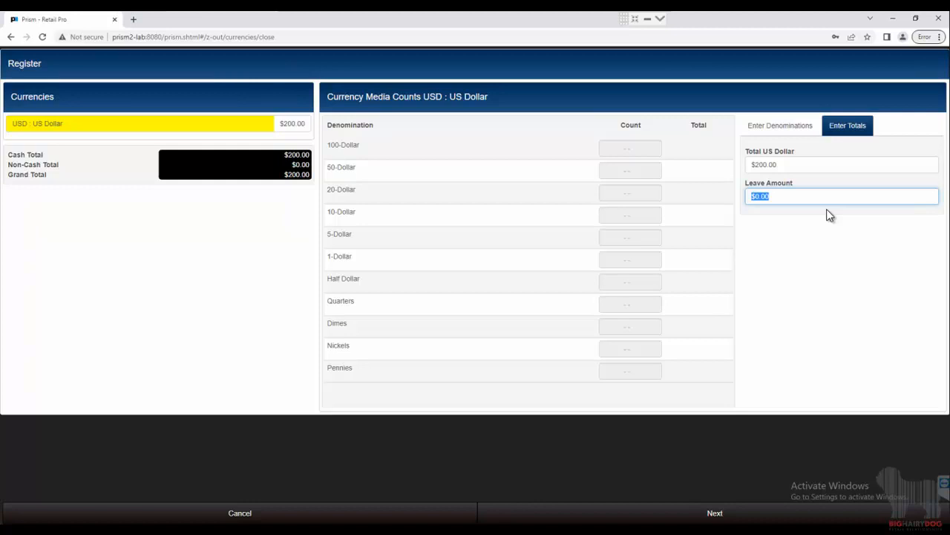
pyautogui.click(780, 165)
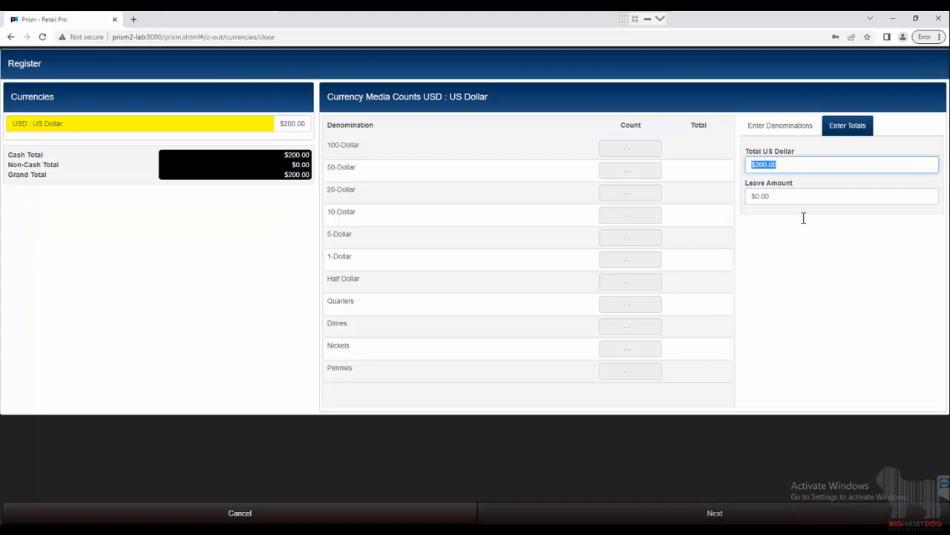
pyautogui.click(803, 162)
pyautogui.moveTo(803, 162); pyautogui.dragTo(726, 165)
pyautogui.moveTo(798, 198); pyautogui.dragTo(756, 199)
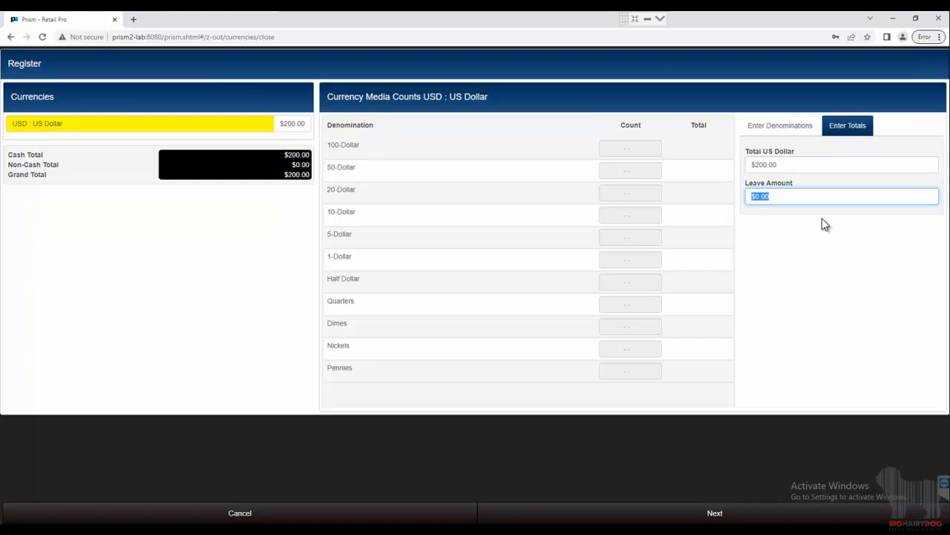
pyautogui.write('150')
# Continue to the non-cash tenders, select Credit Card without adding any tender, and close out the register, confirming the closure
pyautogui.click(715, 514)
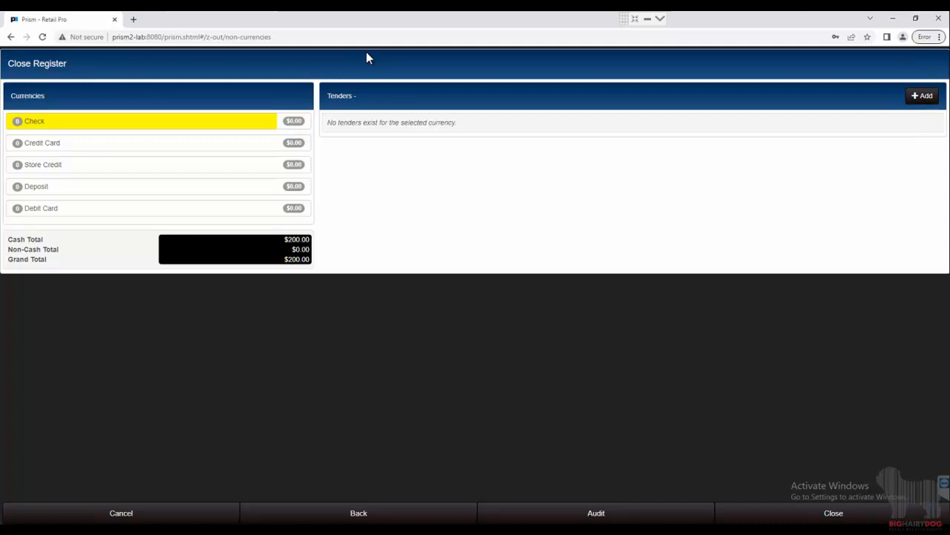
pyautogui.click(75, 150)
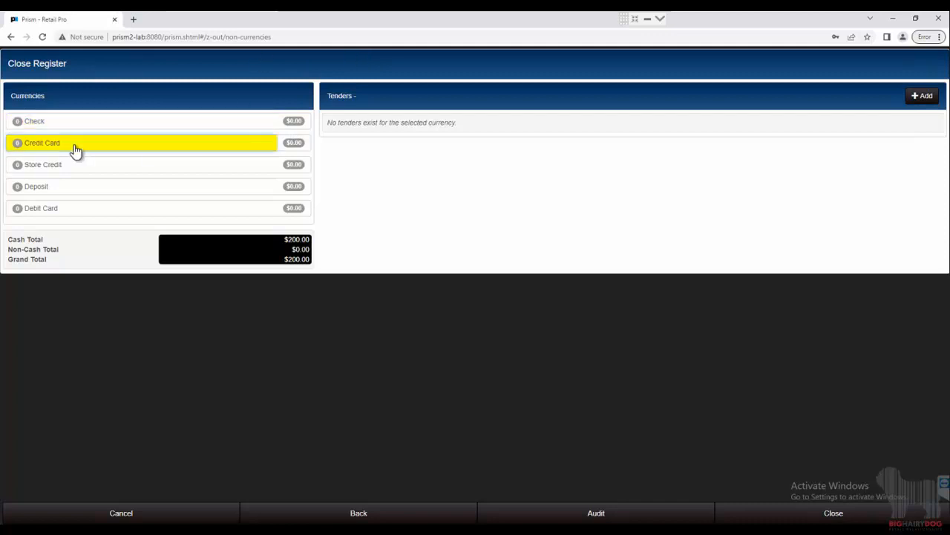
pyautogui.click(806, 515)
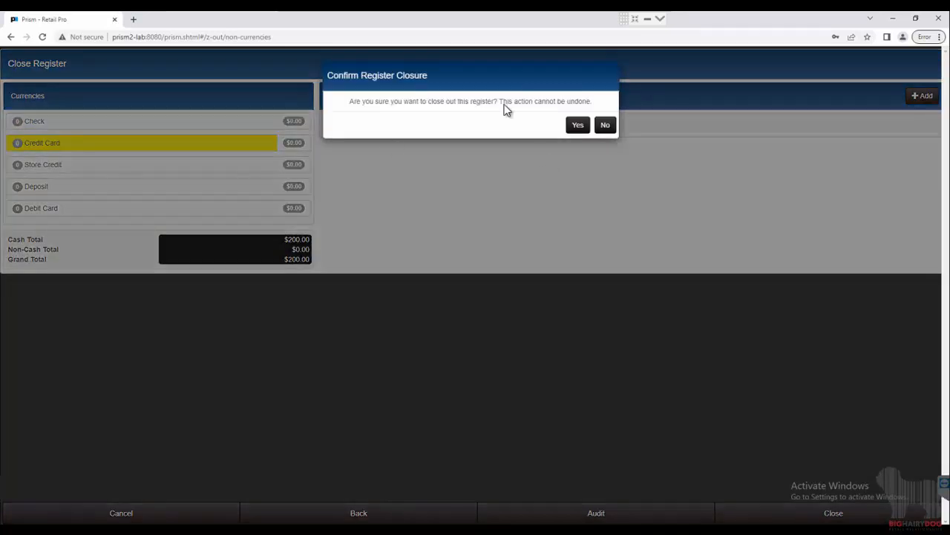
pyautogui.click(569, 127)
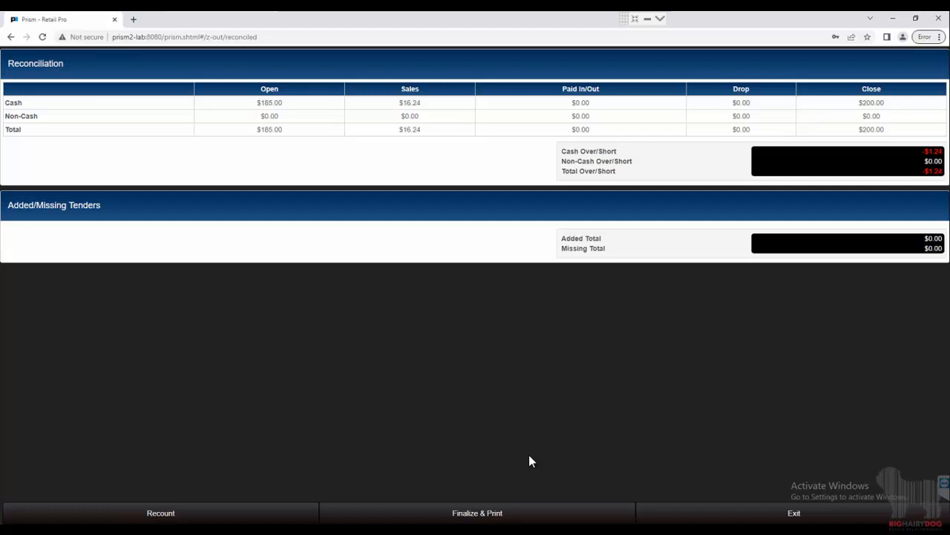
# Finalize the reconciliation and preview the report with the Z Out Close With Tax 40 Col print design
pyautogui.click(478, 513)
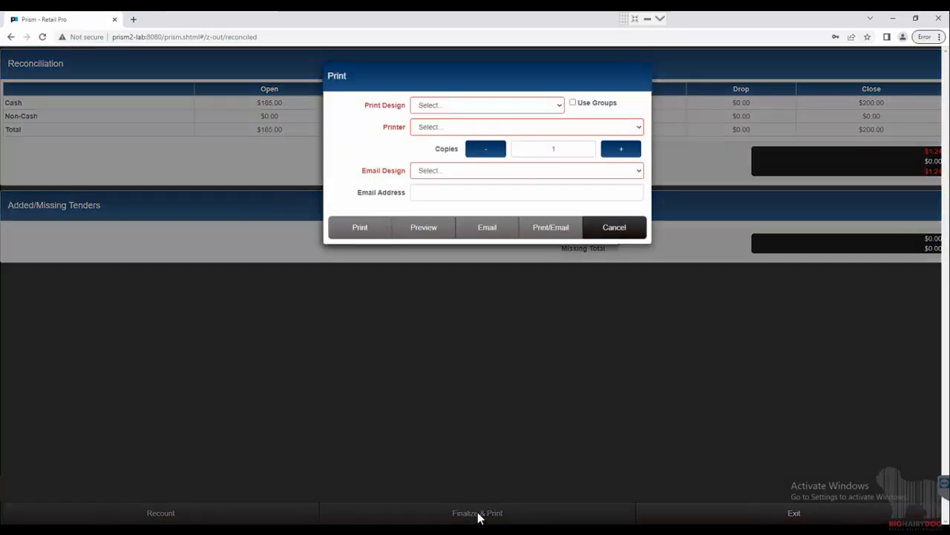
pyautogui.click(466, 104)
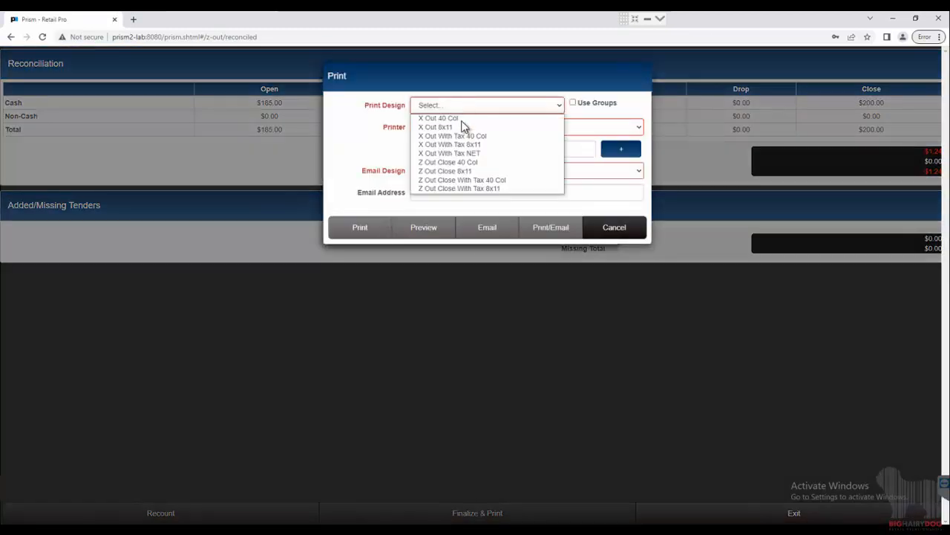
pyautogui.click(472, 180)
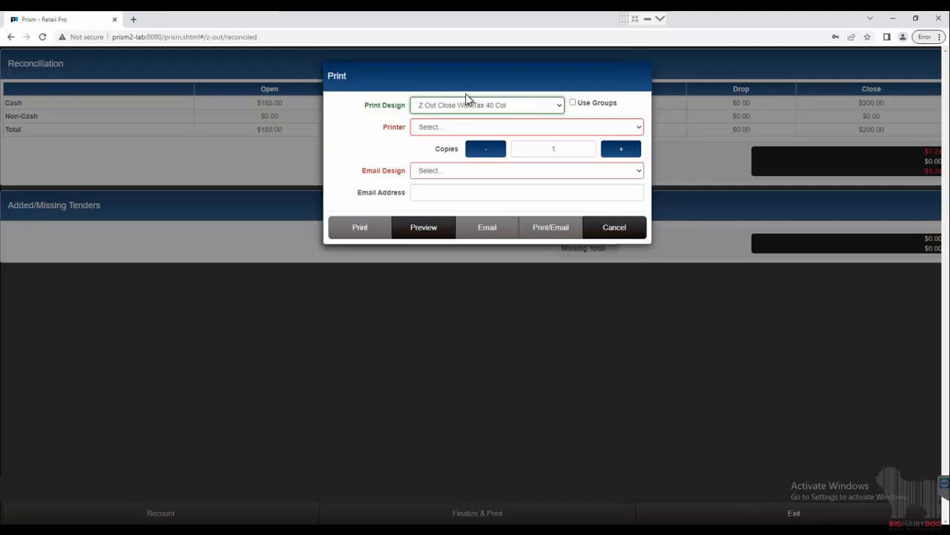
pyautogui.click(427, 230)
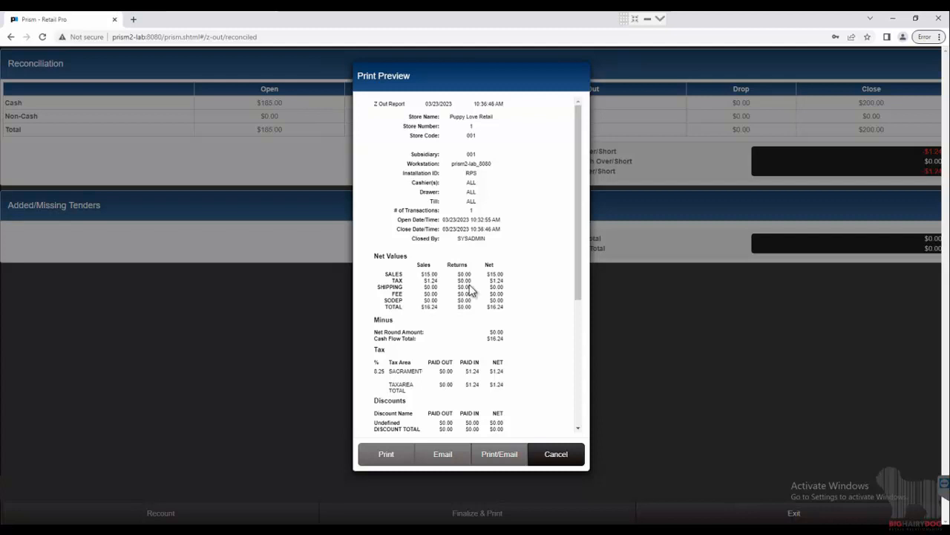
# Examine the count, over/short, leave and deposit amounts under Tenders in the Z Out report, and close the preview without printing
pyautogui.scroll(-1, 436, 271)
pyautogui.scroll(-5, 436, 271)
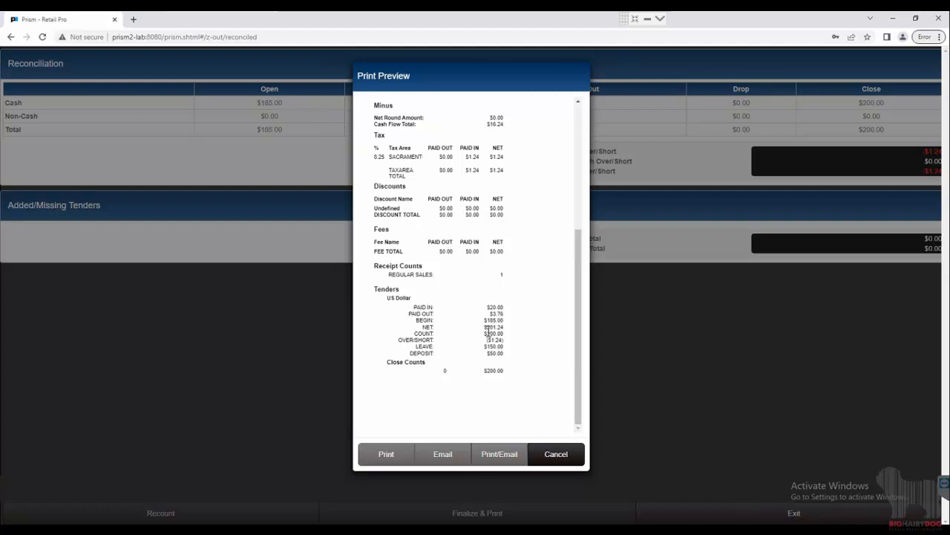
pyautogui.moveTo(488, 333); pyautogui.dragTo(499, 334)
pyautogui.click(487, 344)
pyautogui.tripleClick(490, 340)
pyautogui.click(494, 341)
pyautogui.moveTo(487, 353); pyautogui.dragTo(505, 356)
pyautogui.click(505, 354)
pyautogui.click(563, 458)
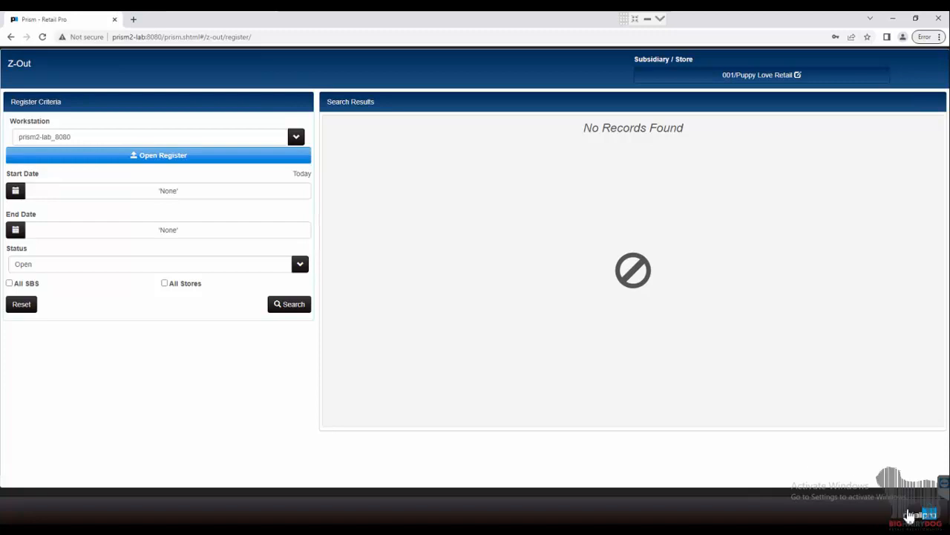
# Return to Point of Sale from Z-Out and try to start a new transaction
pyautogui.click(910, 515)
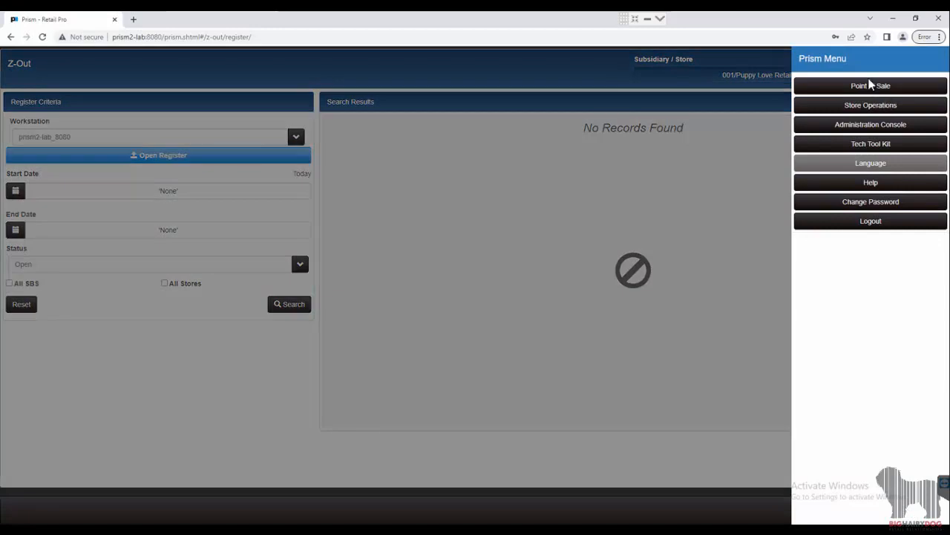
pyautogui.click(871, 85)
pyautogui.click(236, 95)
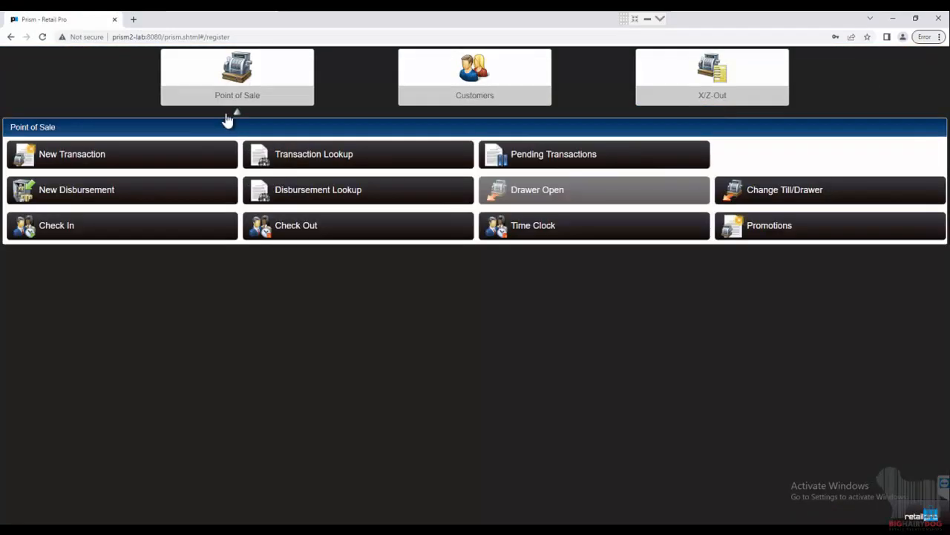
pyautogui.click(173, 162)
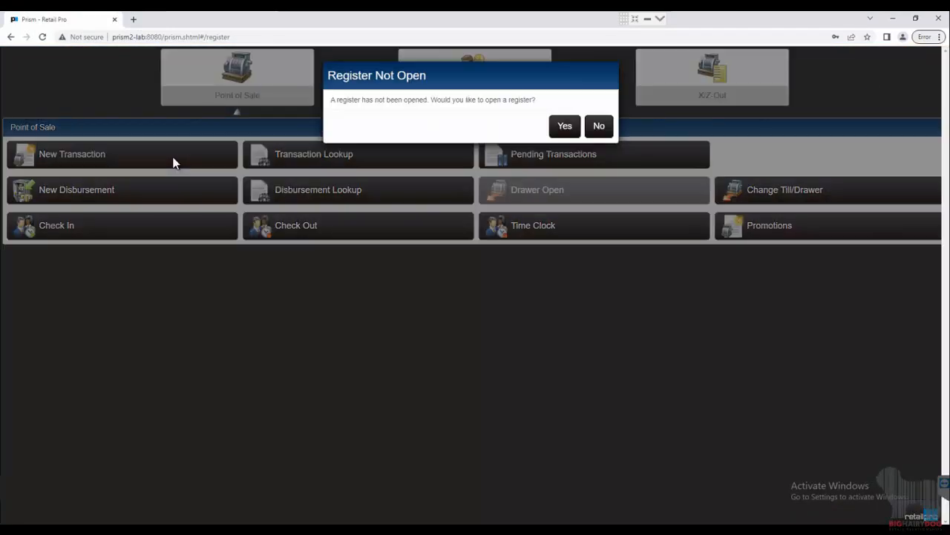